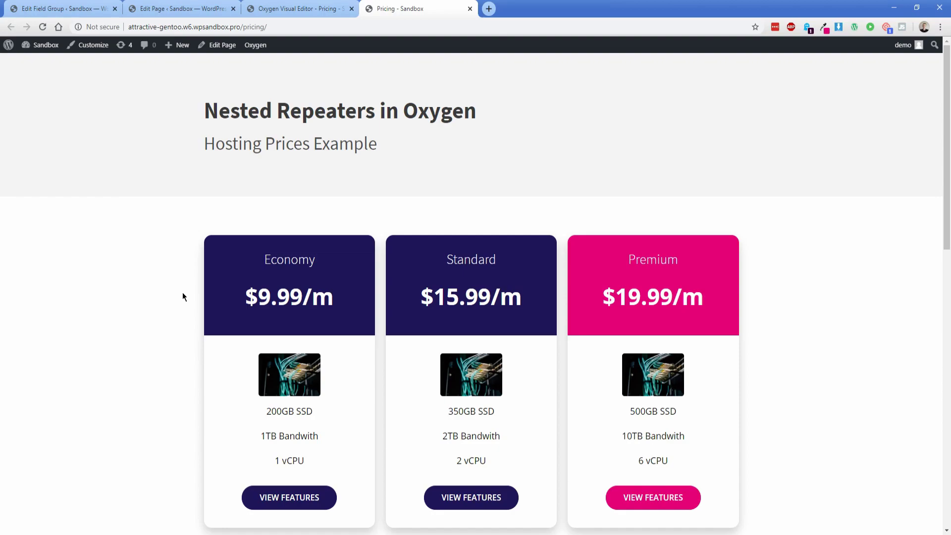
# - Review the three pricing cards and the Economy feature lines, then go to the page's pricing-table editor
pyautogui.scroll(-1, 182, 296)
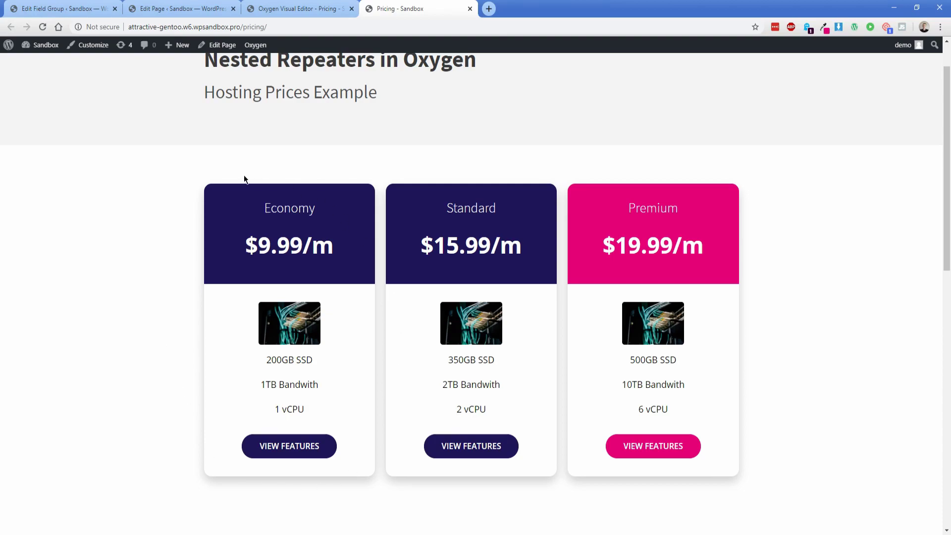
pyautogui.moveTo(268, 359); pyautogui.dragTo(305, 404)
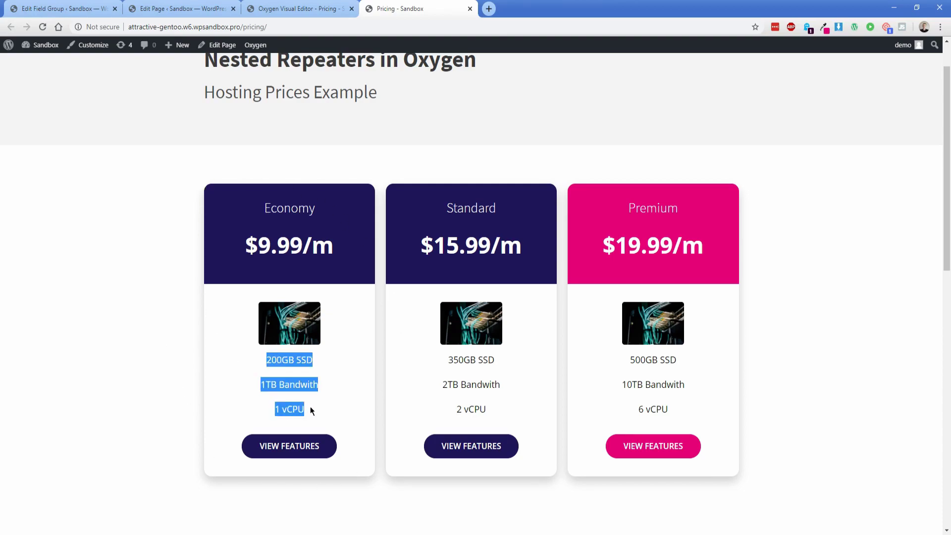
pyautogui.click(265, 364)
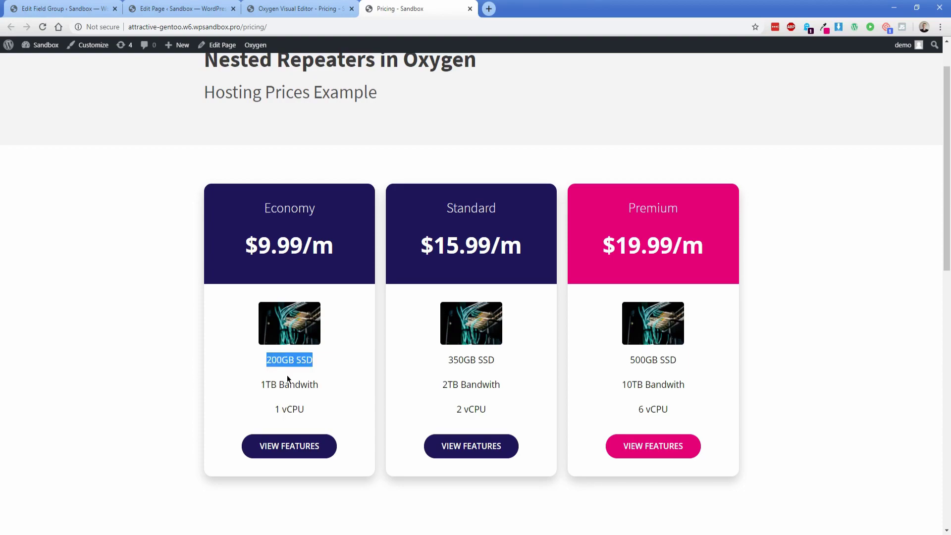
pyautogui.click(314, 409)
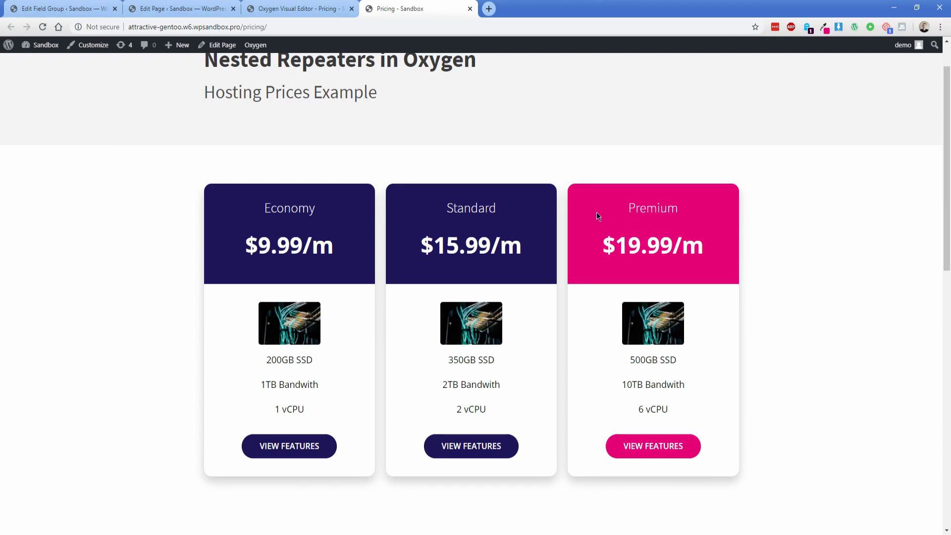
pyautogui.click(176, 9)
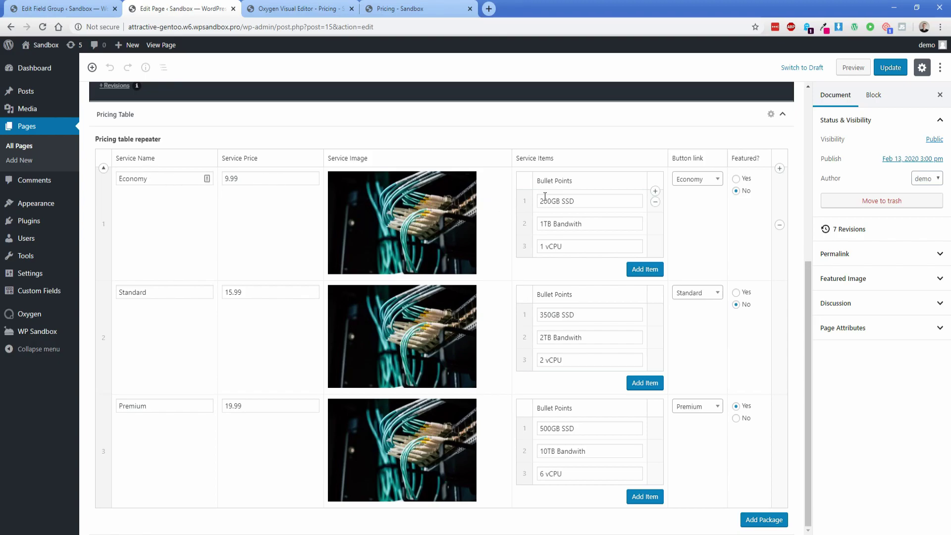
# - Add two empty bullet points to Economy, keeping its Economy button link and Featured? set to No
pyautogui.click(640, 270)
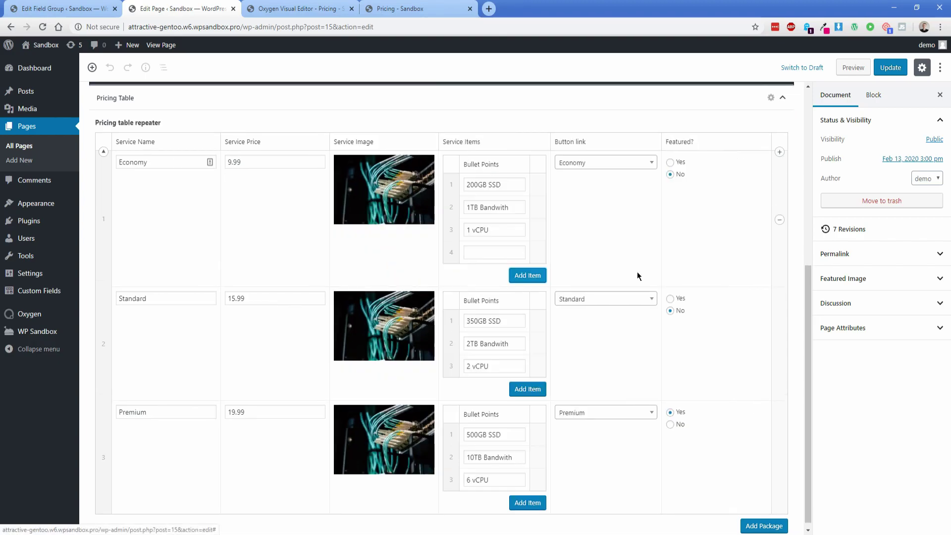
pyautogui.click(526, 276)
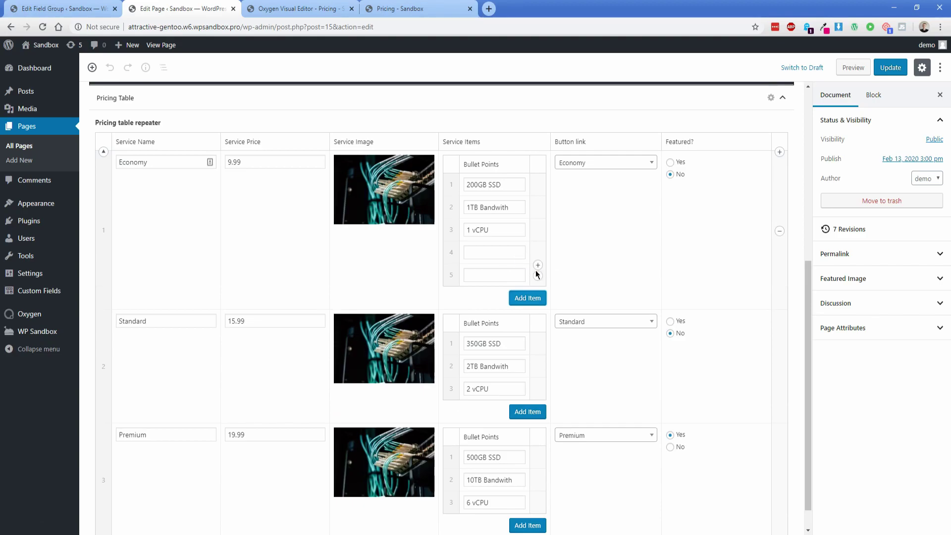
pyautogui.click(594, 168)
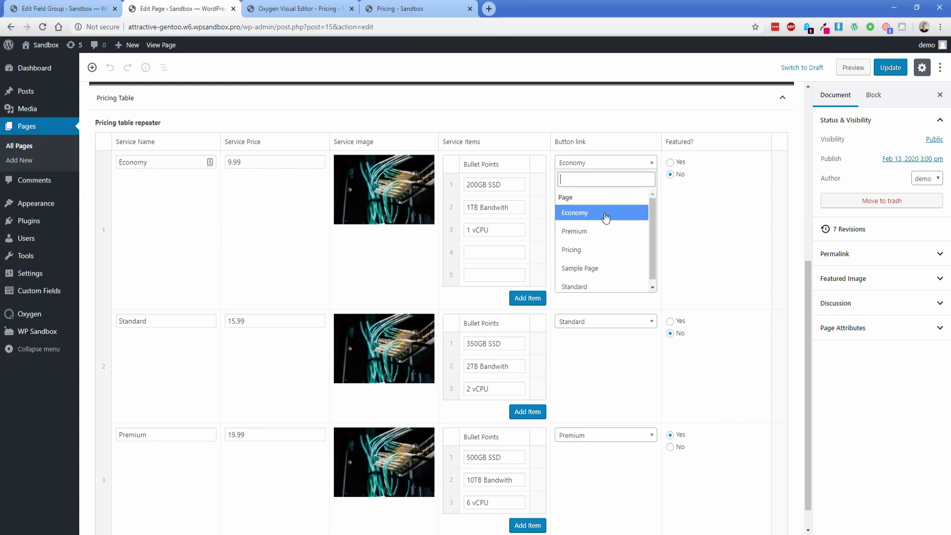
pyautogui.click(606, 214)
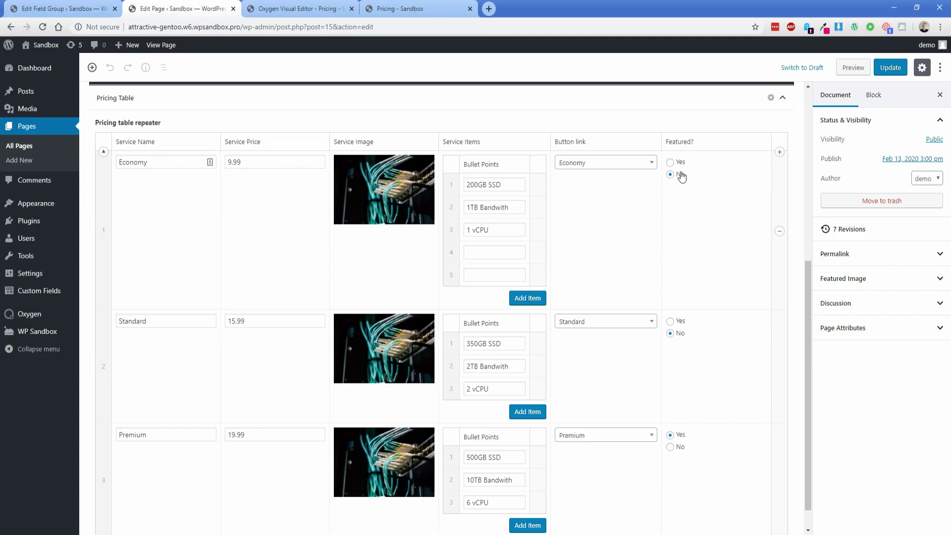
pyautogui.click(670, 162)
pyautogui.click(671, 176)
pyautogui.scroll(-1, 696, 253)
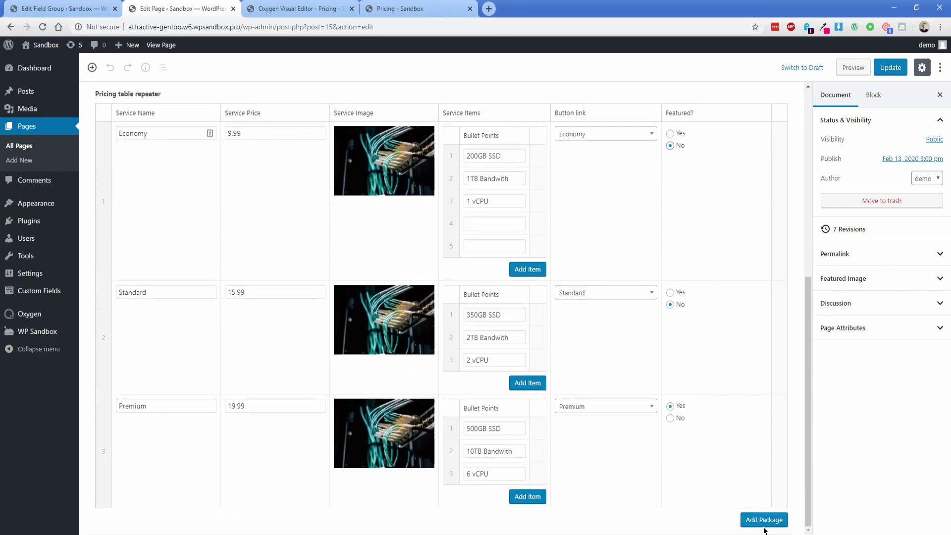
# - Add an empty fourth package and check the Premium price of 19.99
pyautogui.click(760, 459)
pyautogui.scroll(-1, 639, 441)
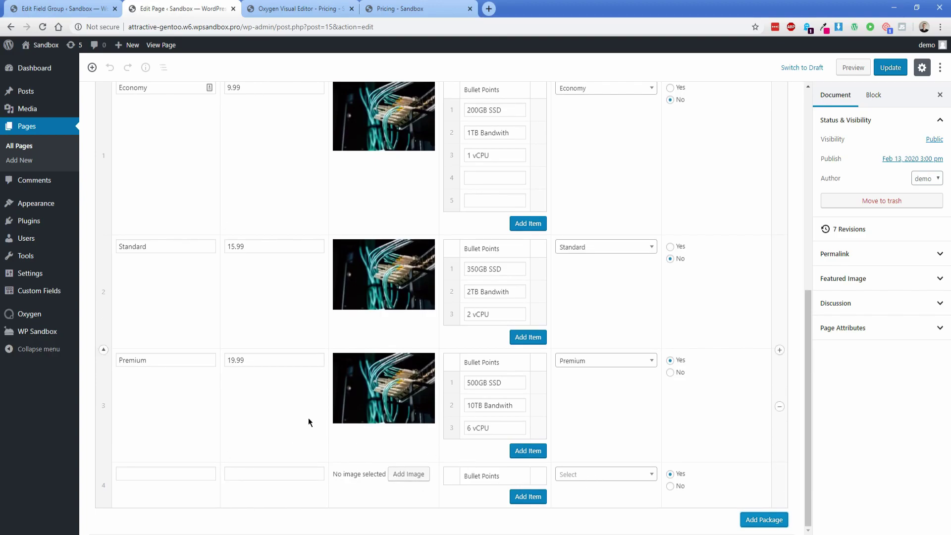
pyautogui.click(228, 361)
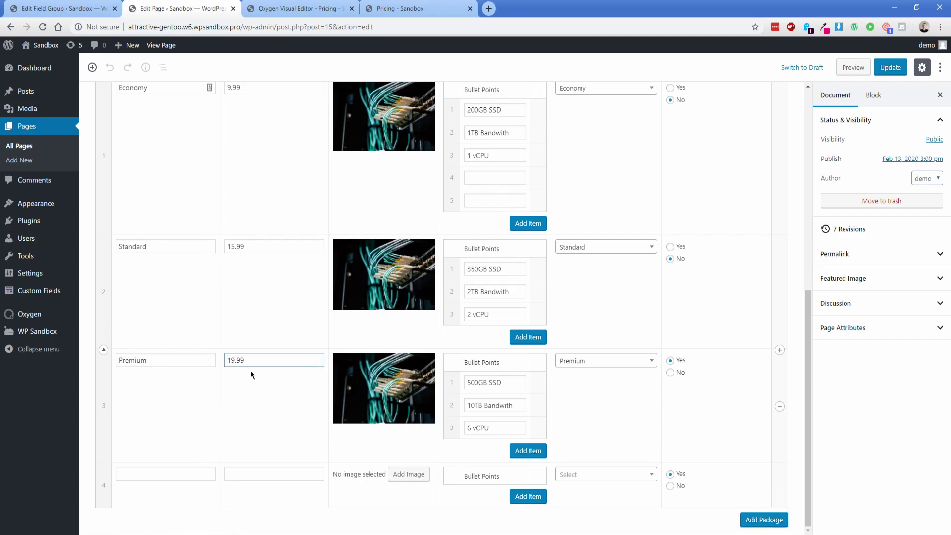
pyautogui.click(263, 361)
# - Give the new package two bullet-point fields, then go to the Pricing Table field group
pyautogui.click(250, 474)
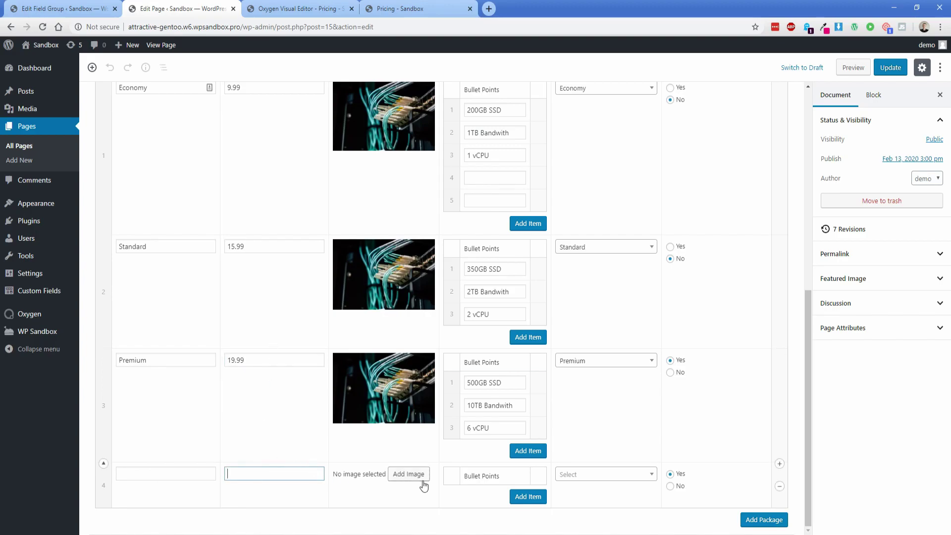
pyautogui.click(521, 497)
pyautogui.click(528, 519)
pyautogui.click(579, 478)
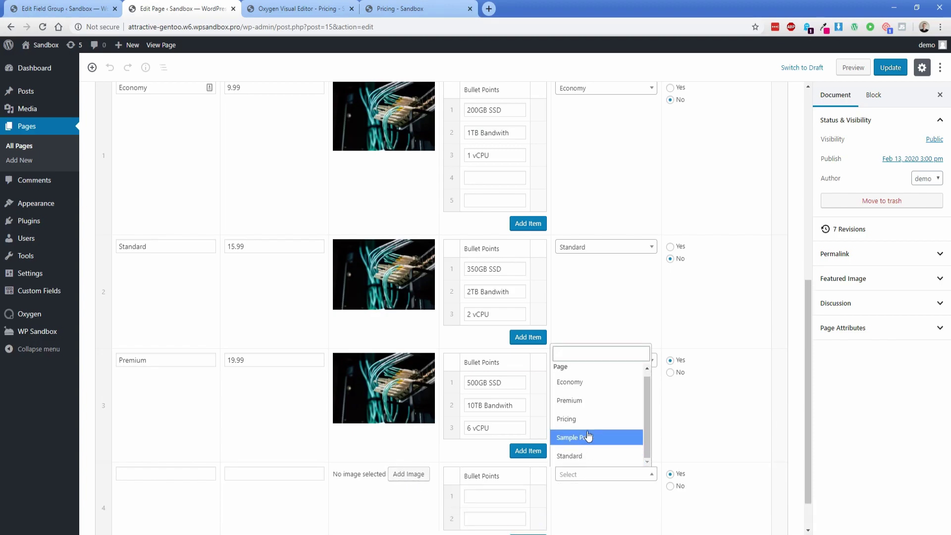
pyautogui.click(57, 8)
pyautogui.moveTo(224, 255)
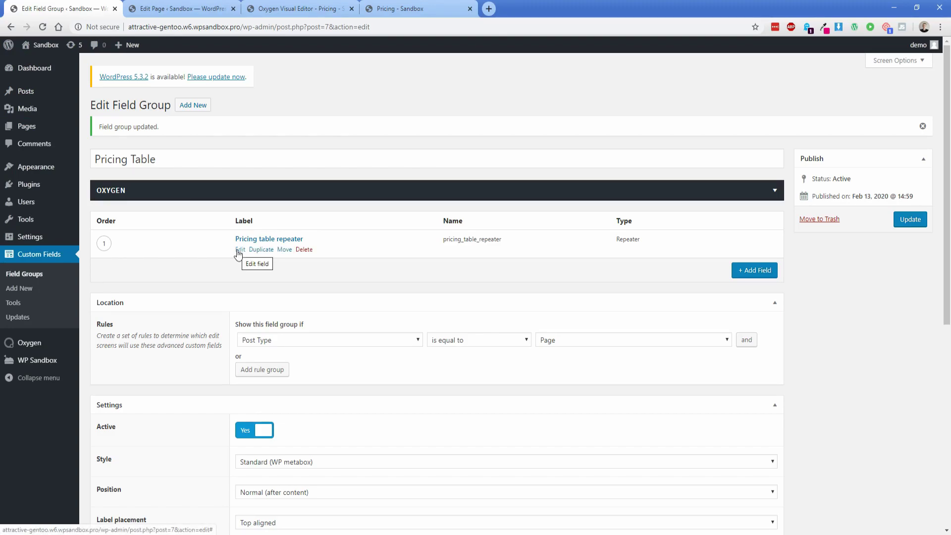
# - Expand the Pricing table repeater, then its Service Items sub-field to show Bullet Points
pyautogui.click(238, 252)
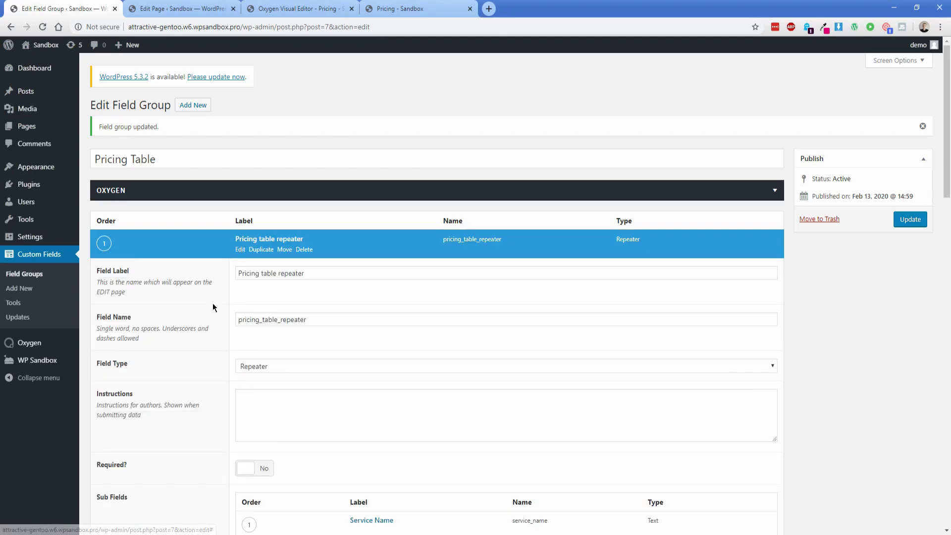
pyautogui.scroll(-5, 213, 304)
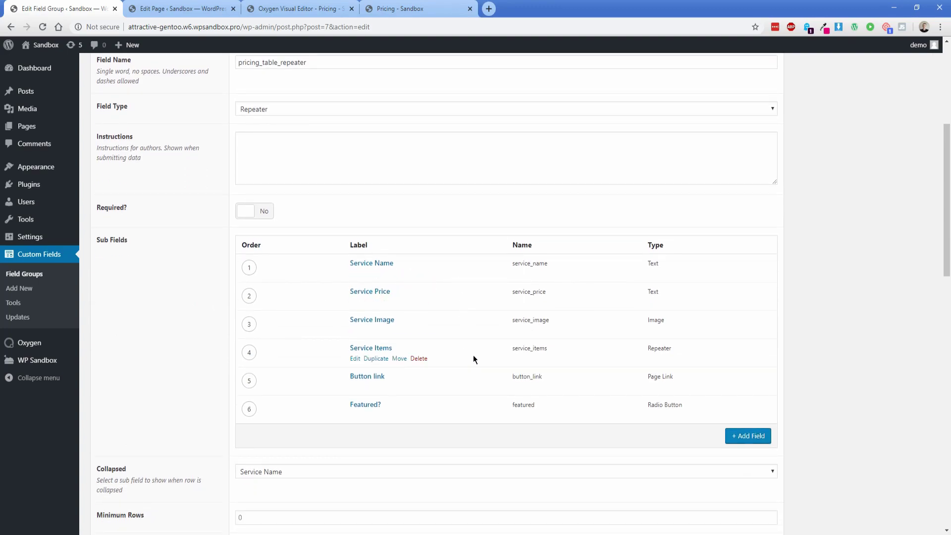
pyautogui.click(355, 359)
pyautogui.scroll(-4, 364, 394)
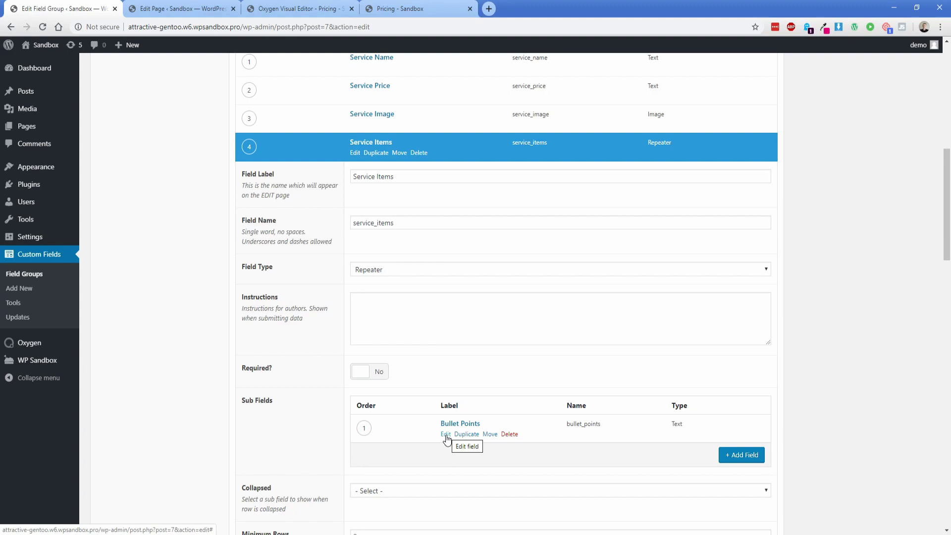
# - Collapse Service Items, look through the Button link settings, then show Featured?'s Yes/No radio choices
pyautogui.click(355, 152)
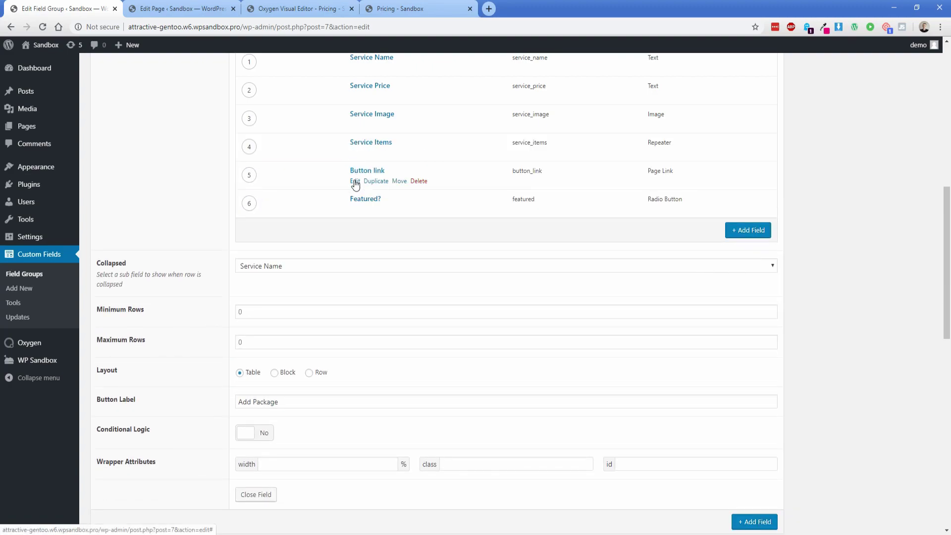
pyautogui.click(355, 182)
pyautogui.scroll(-1, 320, 319)
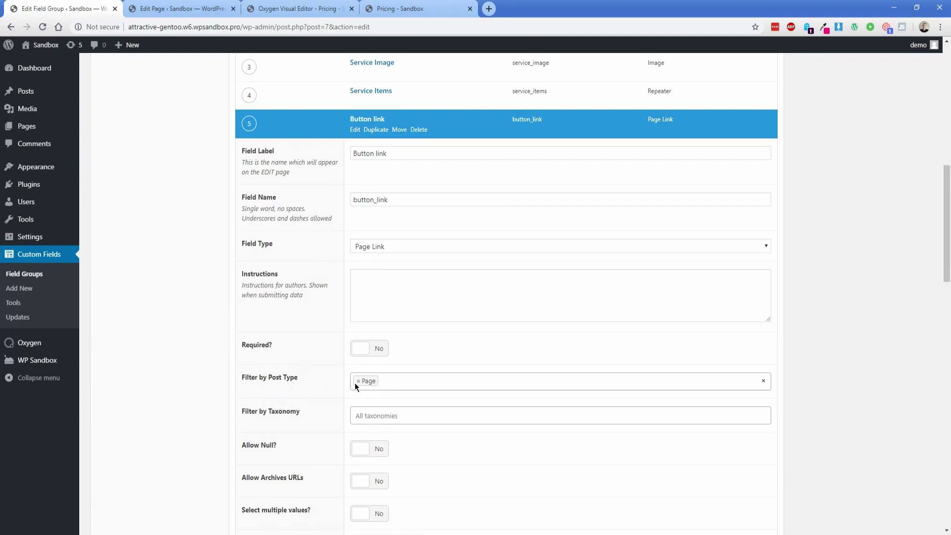
pyautogui.scroll(-2, 364, 382)
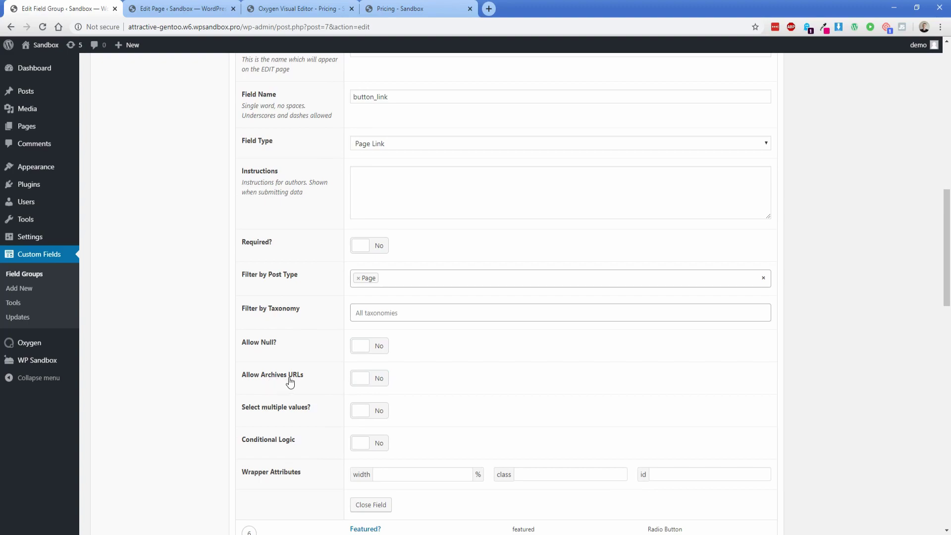
pyautogui.scroll(1, 359, 297)
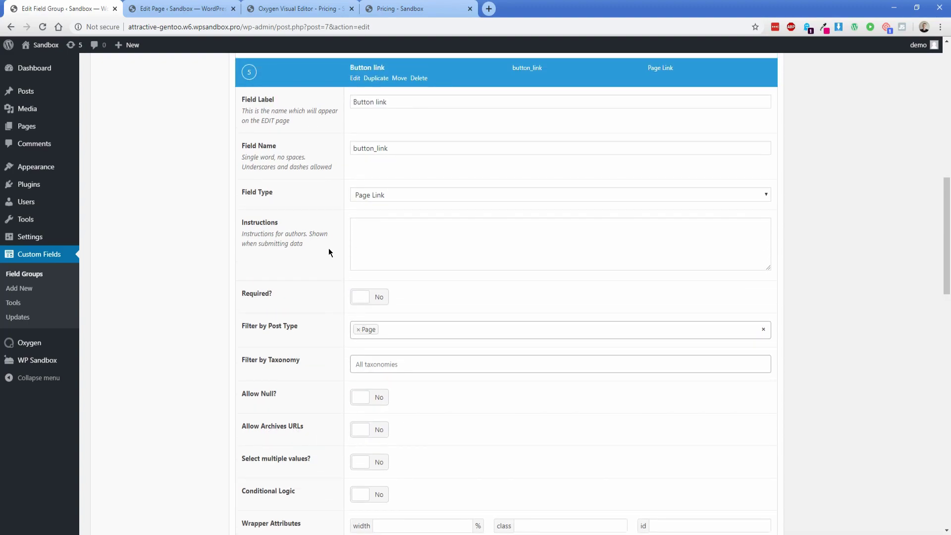
pyautogui.click(355, 79)
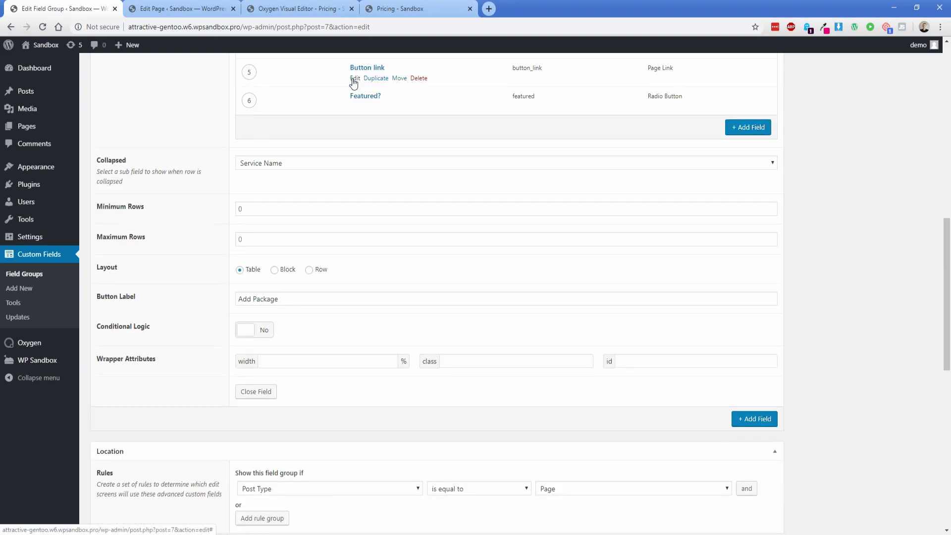
pyautogui.scroll(3, 362, 256)
pyautogui.click(356, 261)
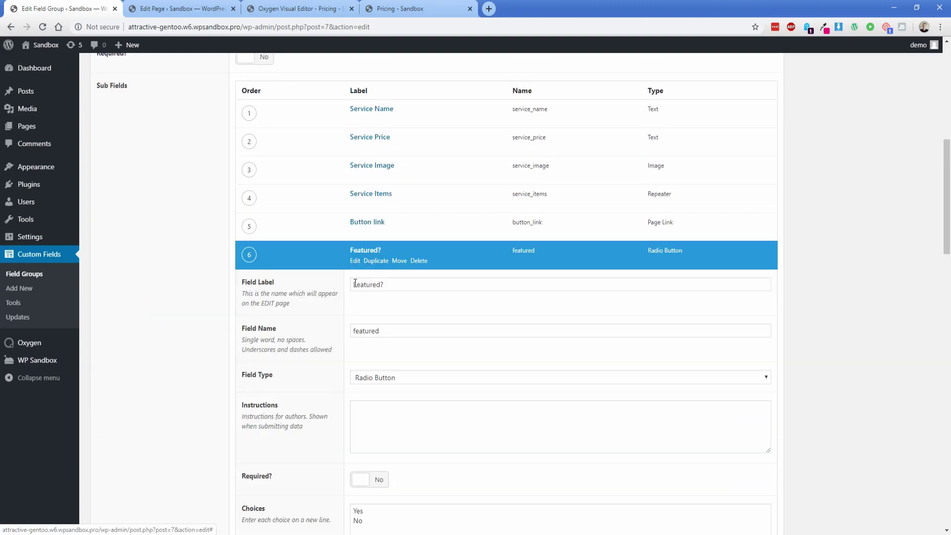
pyautogui.scroll(-1, 344, 364)
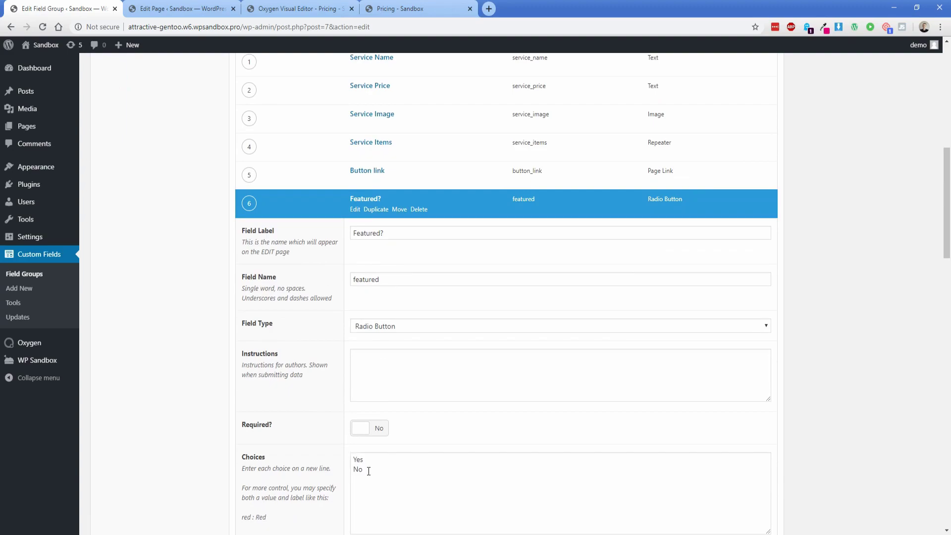
# - Check the repeater rows in the page editor, then view the live Pricing page with Premium in pink
pyautogui.click(178, 8)
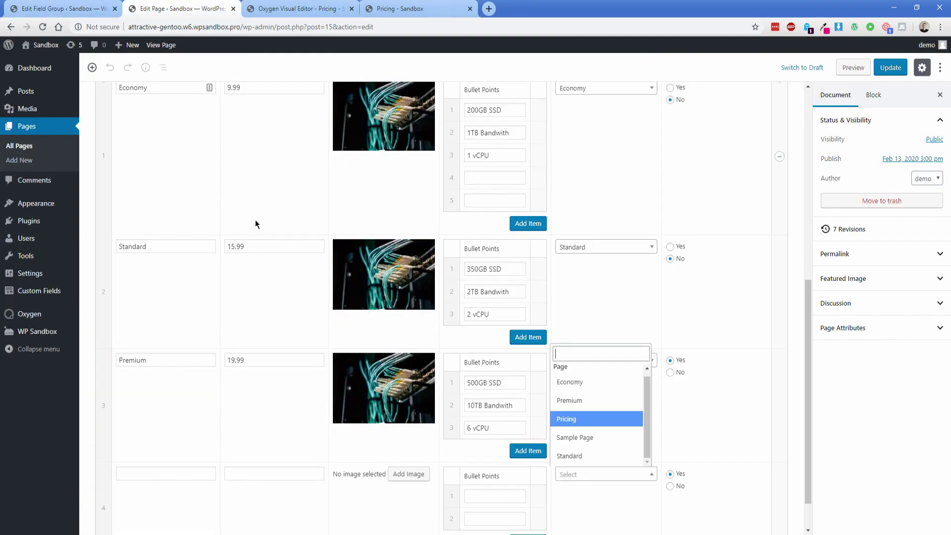
pyautogui.click(311, 220)
pyautogui.scroll(1, 659, 209)
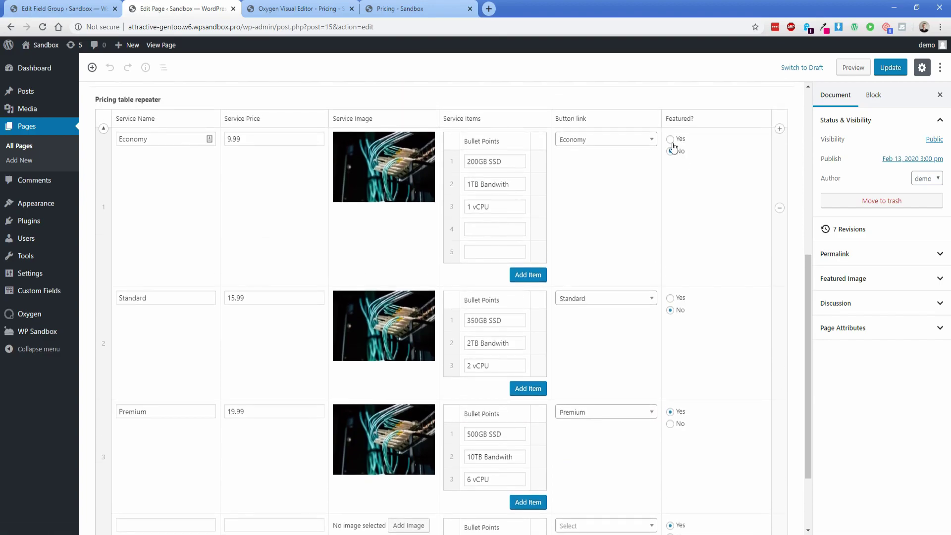
pyautogui.click(400, 9)
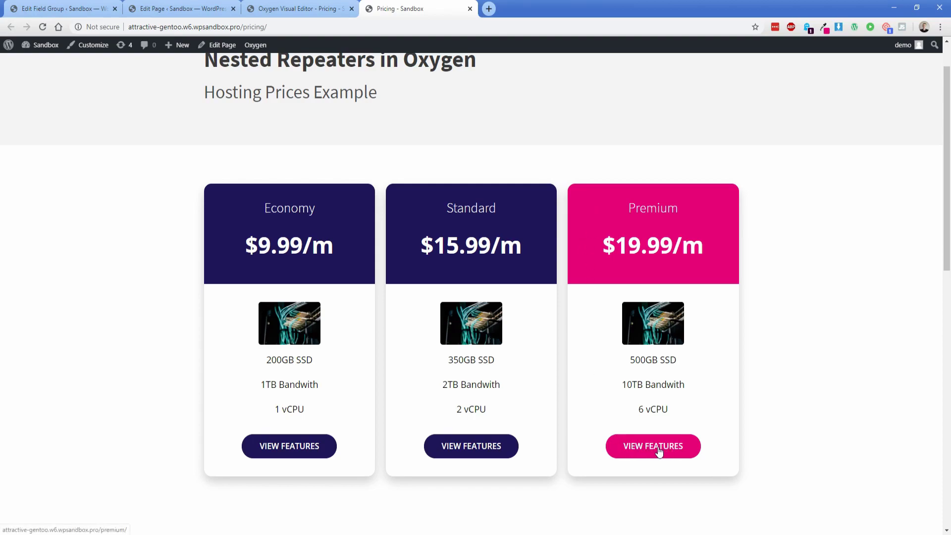
# - In Oxygen, select the card repeater, navy and pink Economy headers, and nested bullet repeater, then show Structure
pyautogui.click(301, 15)
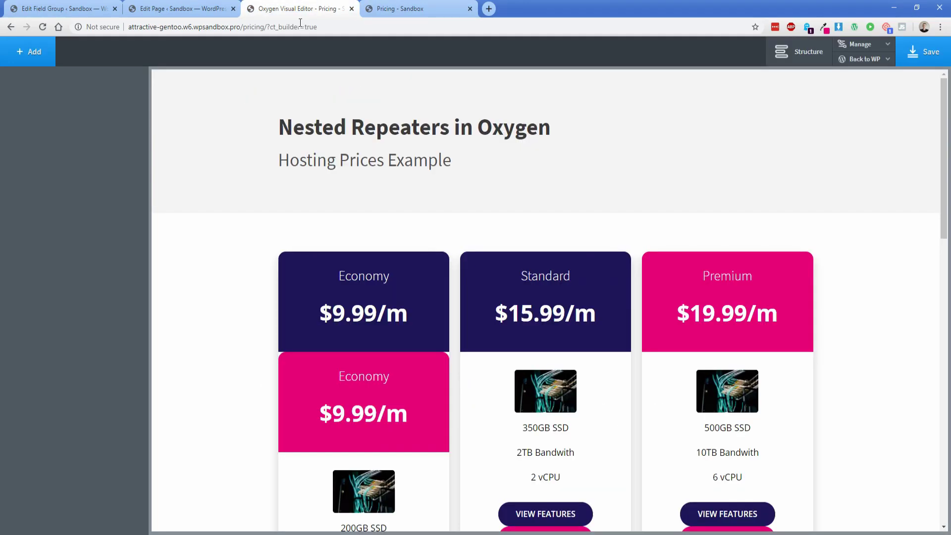
pyautogui.scroll(-2, 238, 272)
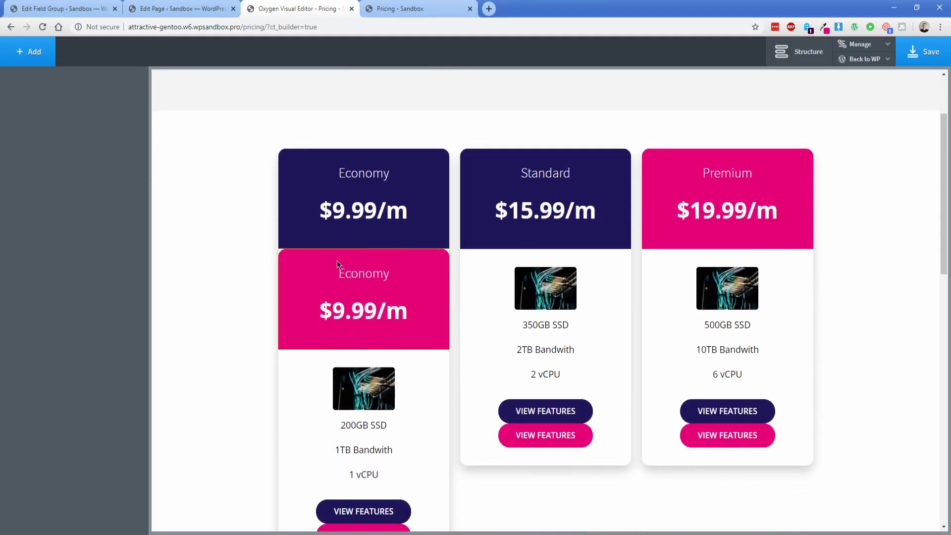
pyautogui.click(456, 189)
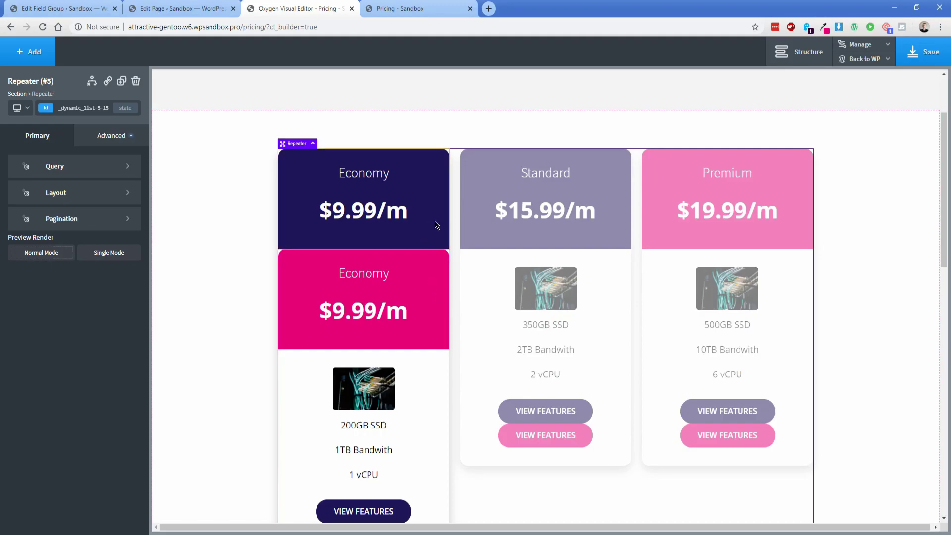
pyautogui.click(436, 220)
pyautogui.click(434, 293)
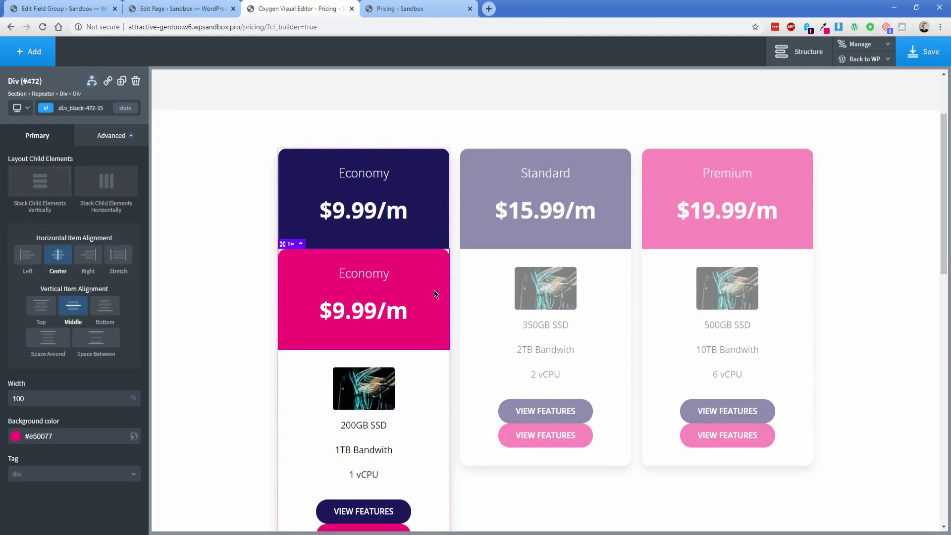
pyautogui.scroll(-1, 434, 293)
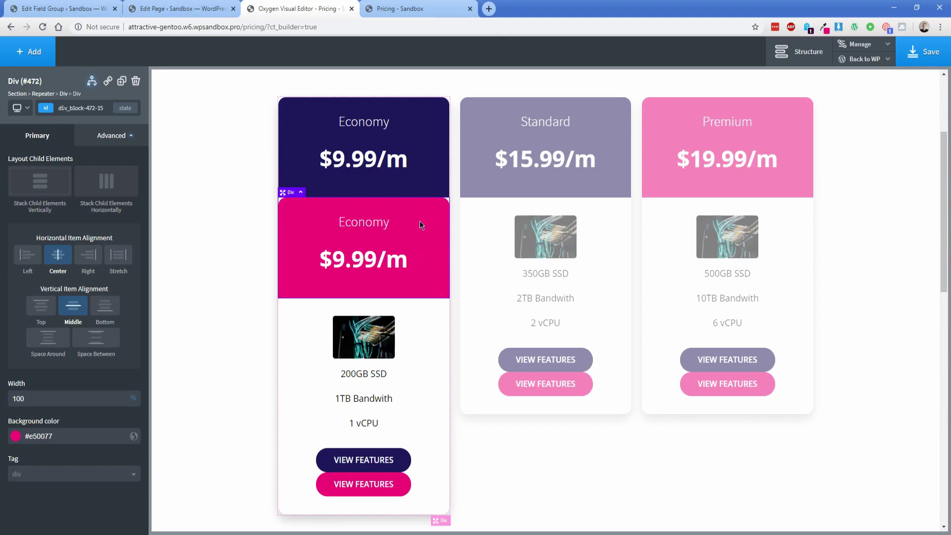
pyautogui.click(431, 127)
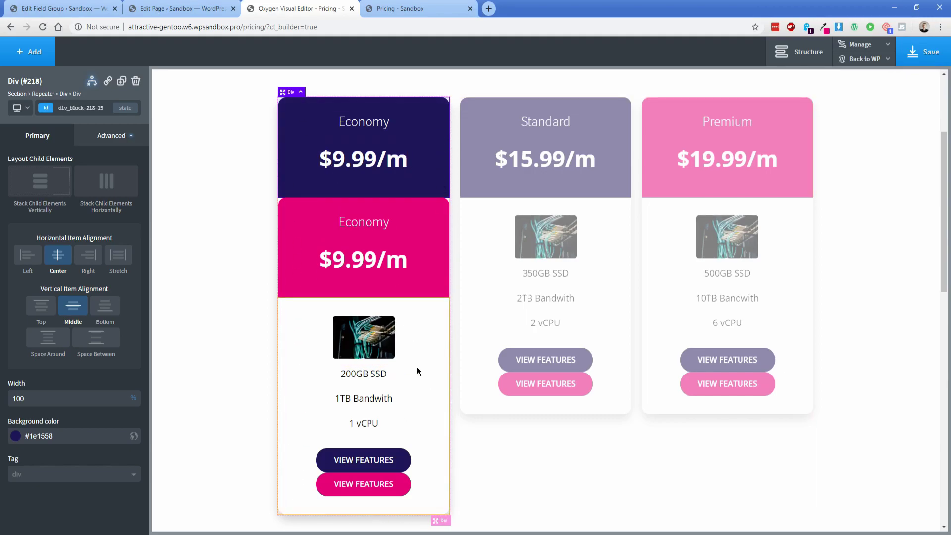
pyautogui.click(411, 394)
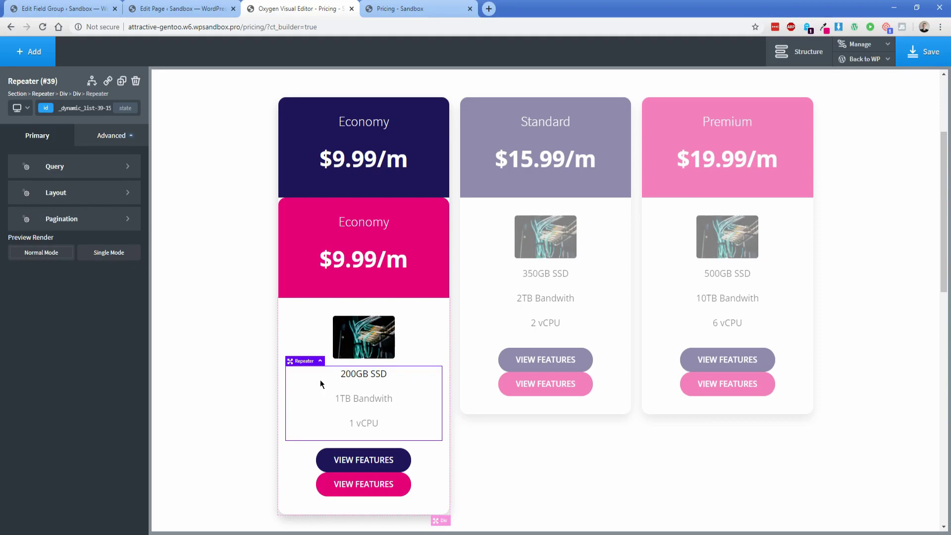
pyautogui.click(806, 52)
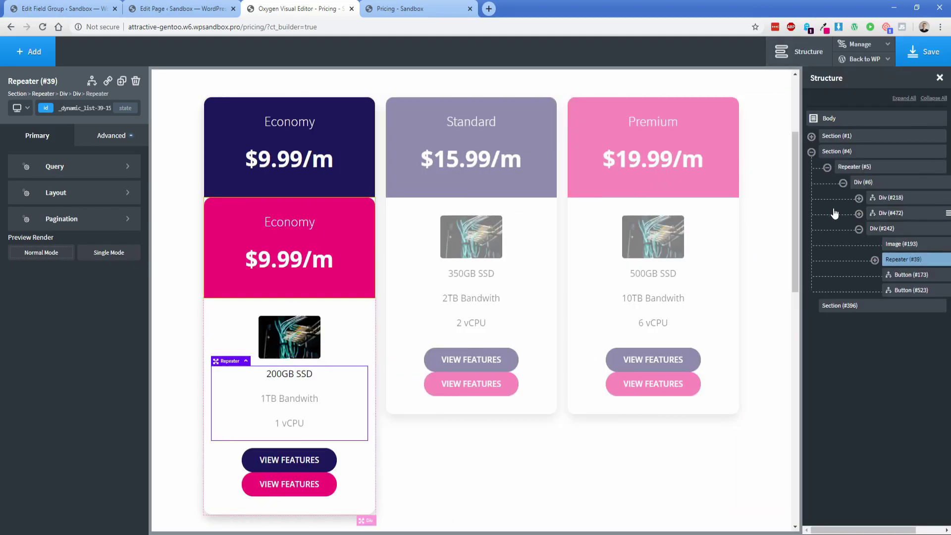
# - Select Repeater #5, Divs #6, #218, #472, #242, Repeater #39, then the 200GB SSD text
pyautogui.click(850, 169)
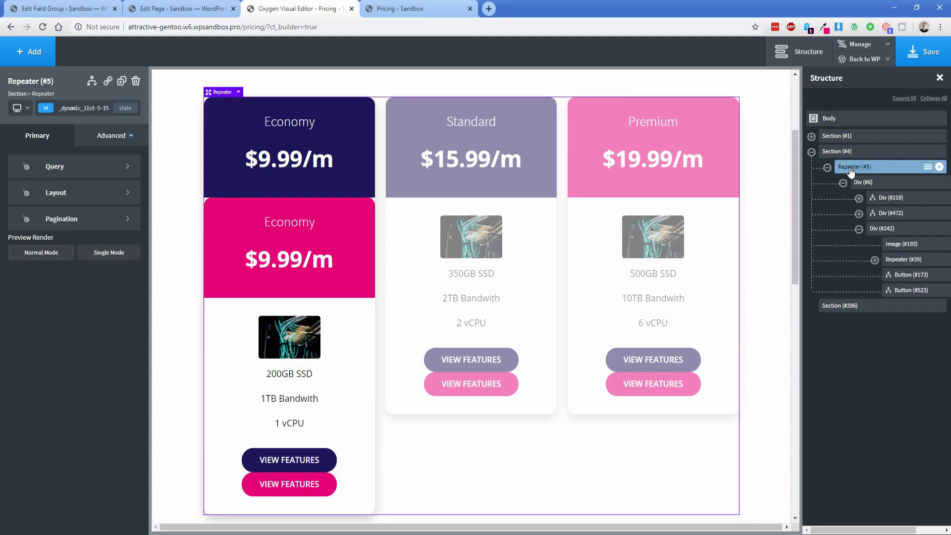
pyautogui.click(862, 184)
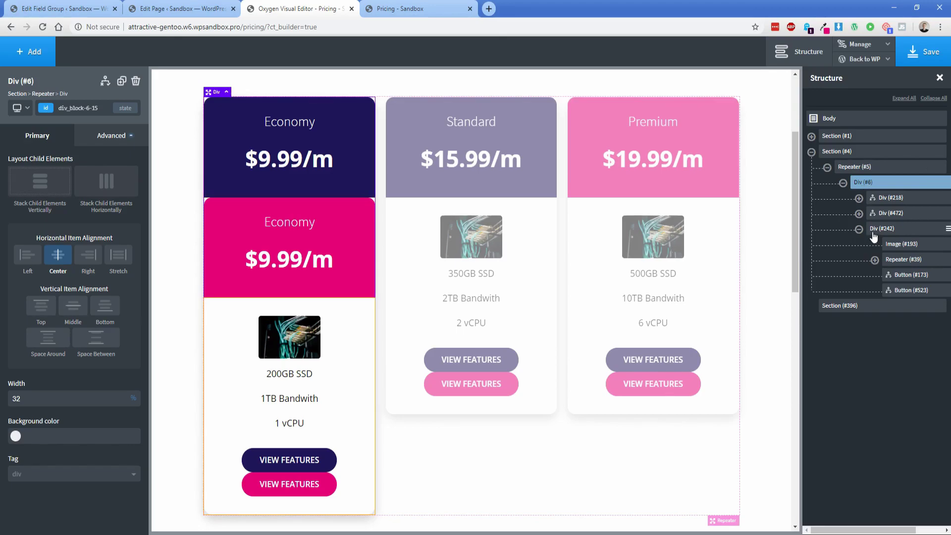
pyautogui.click(884, 199)
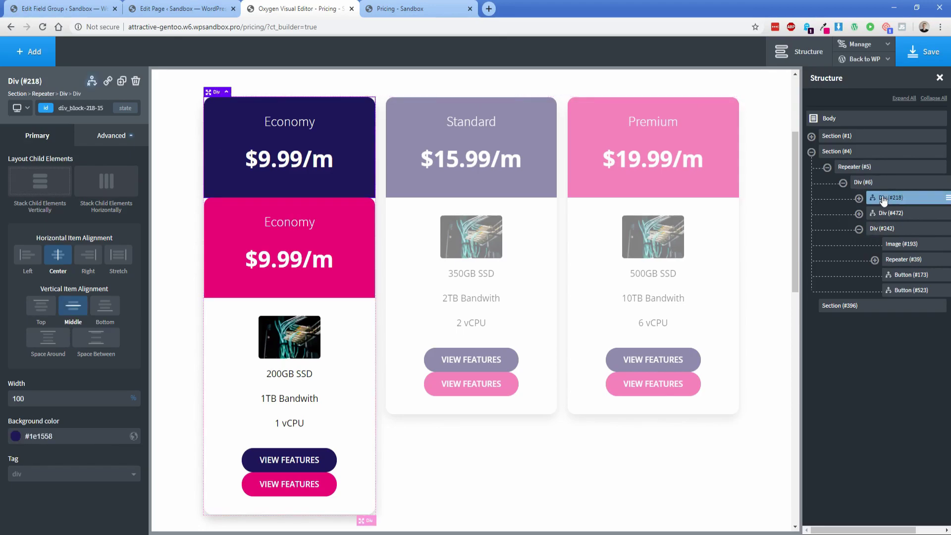
pyautogui.click(882, 215)
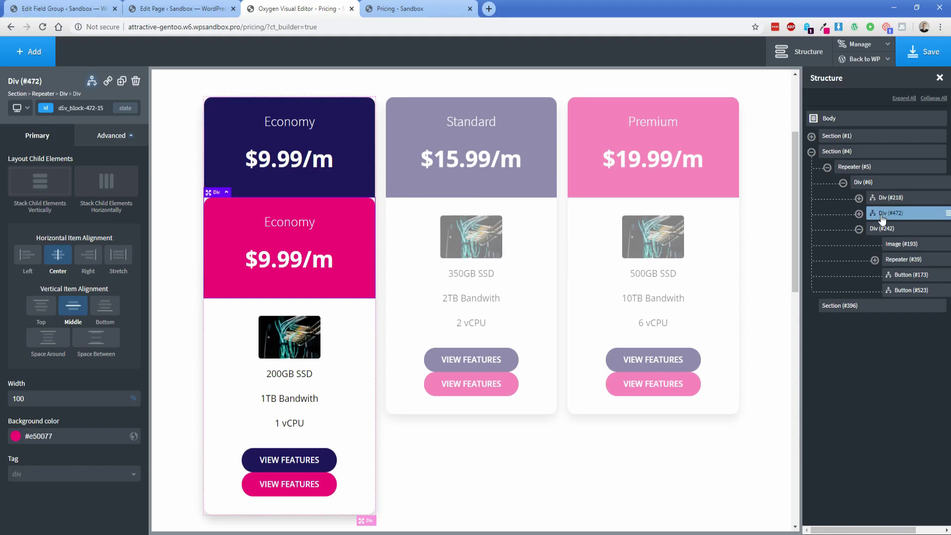
pyautogui.click(883, 231)
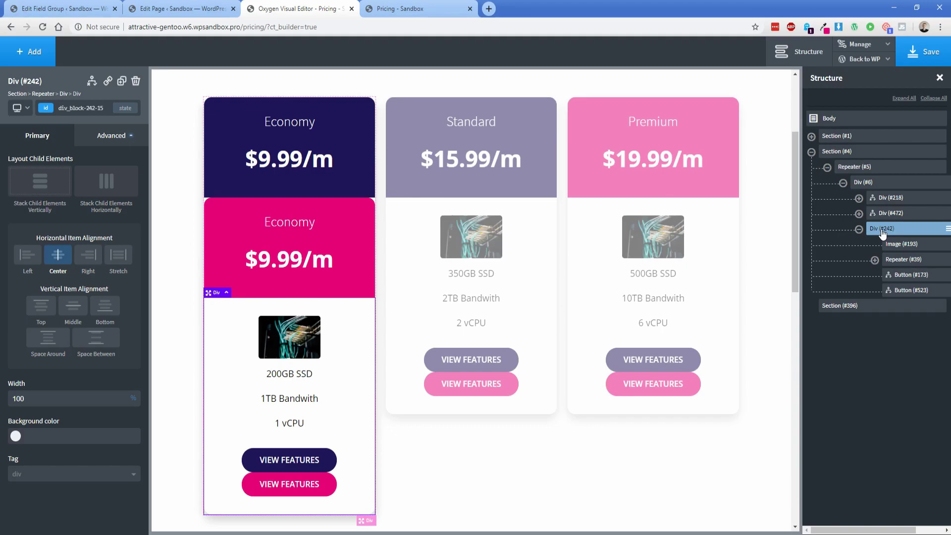
pyautogui.click(891, 261)
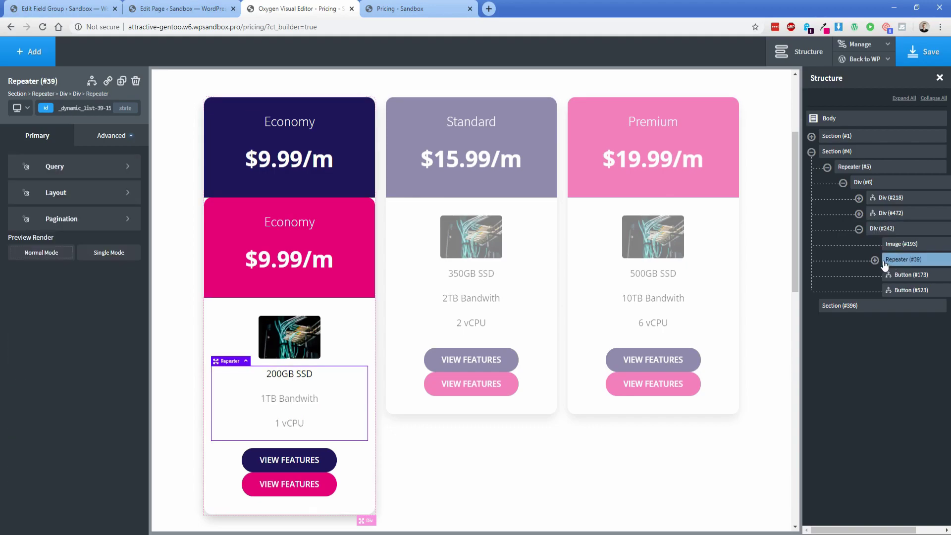
pyautogui.click(277, 375)
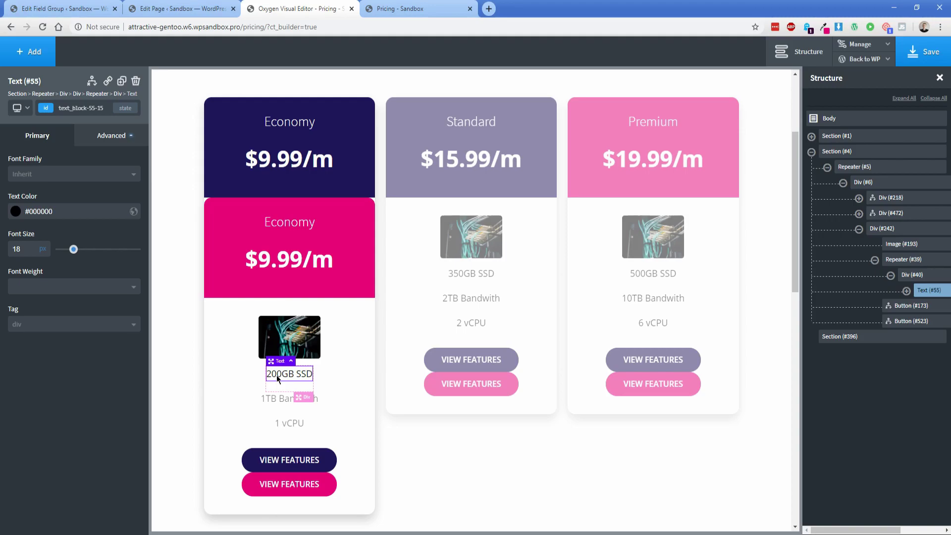
# - Return to the live Pricing - Sandbox page showing the Economy, Standard and Premium cards
pyautogui.click(415, 9)
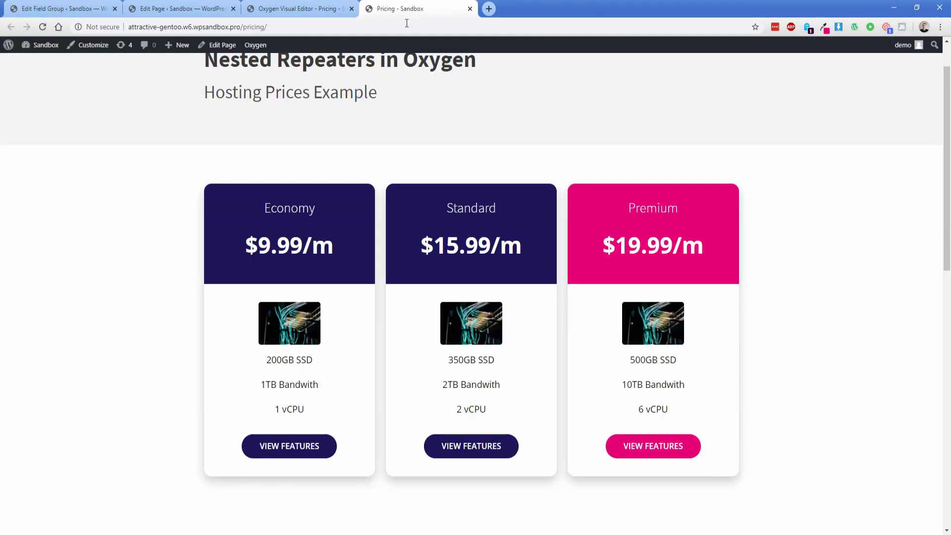